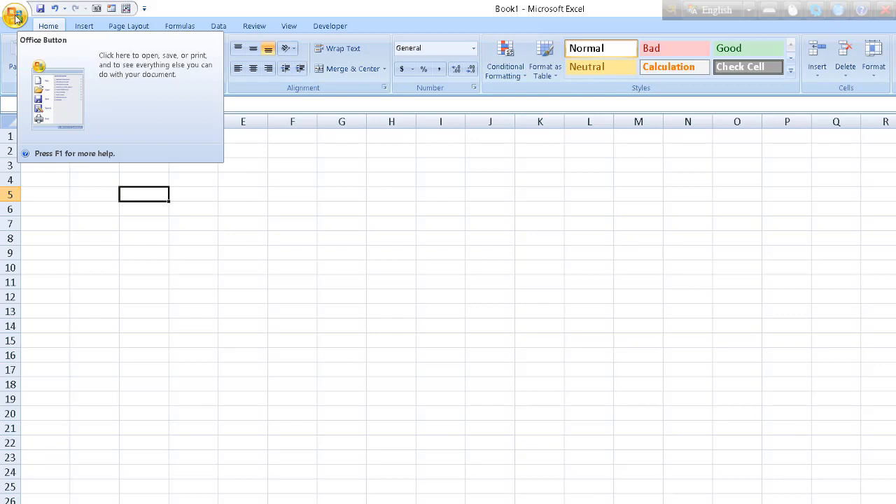
# Enable the option Show Developer tab in the Ribbon in Excel Options and apply it
pyautogui.click(15, 17)
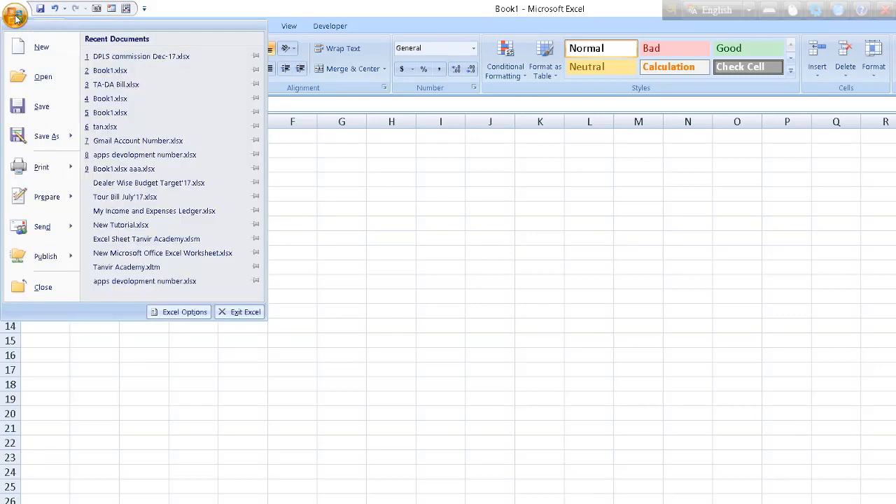
pyautogui.click(181, 313)
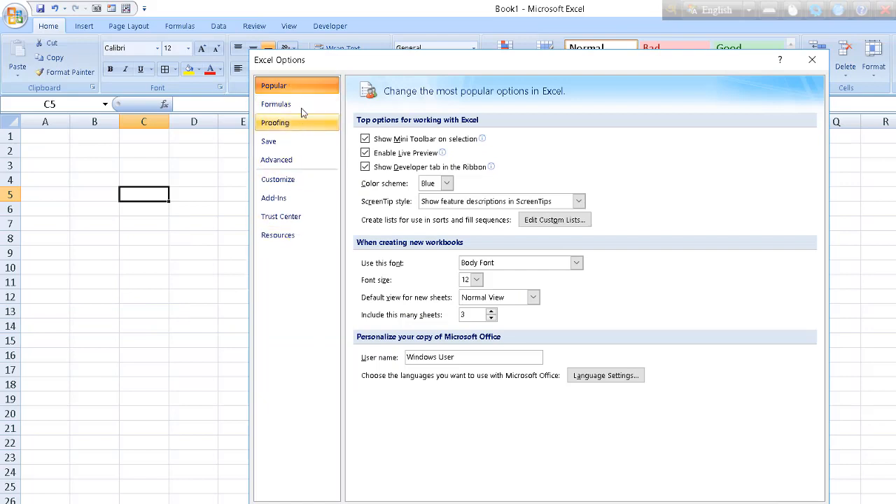
pyautogui.click(365, 168)
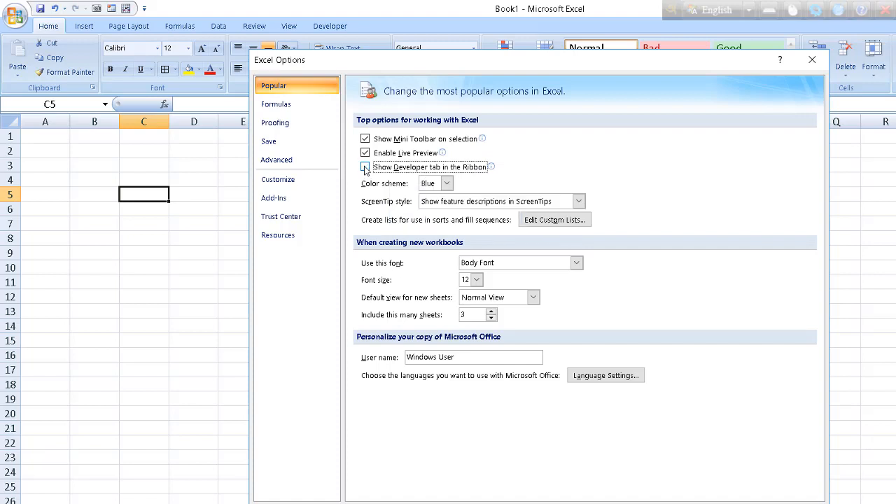
pyautogui.click(365, 168)
pyautogui.click(744, 502)
# Turn on Use Relative References for macro recording
pyautogui.click(374, 229)
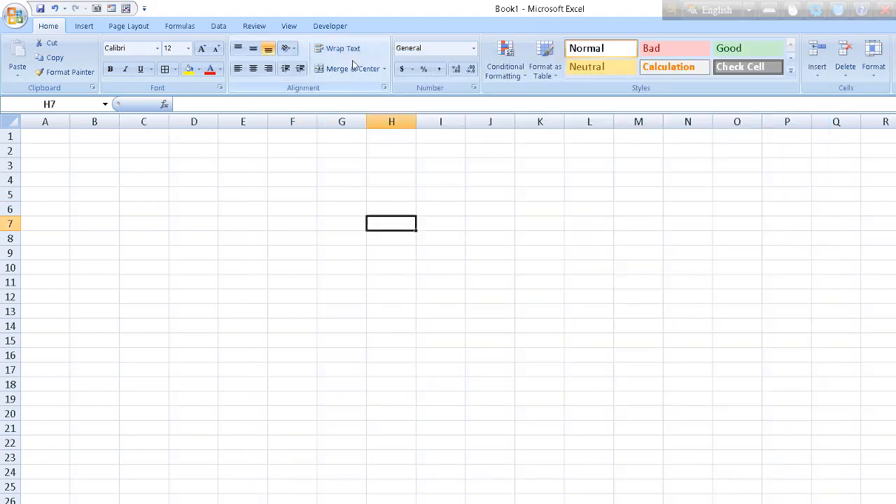
pyautogui.click(341, 27)
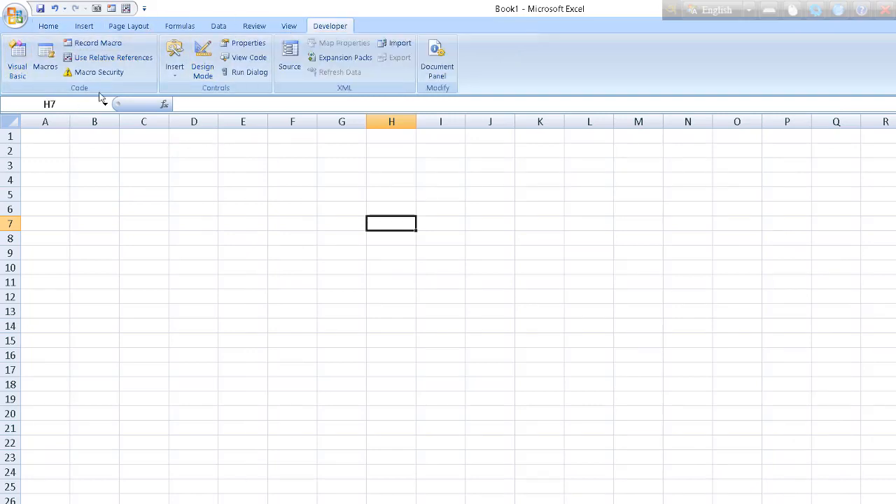
pyautogui.click(122, 60)
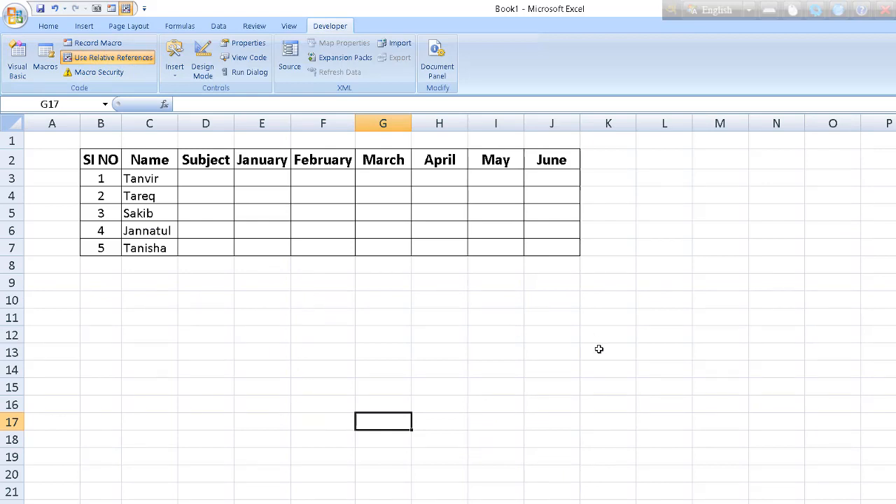
# Examine the student table's serial number, name, subject and January to June columns and its first rows
pyautogui.click(269, 318)
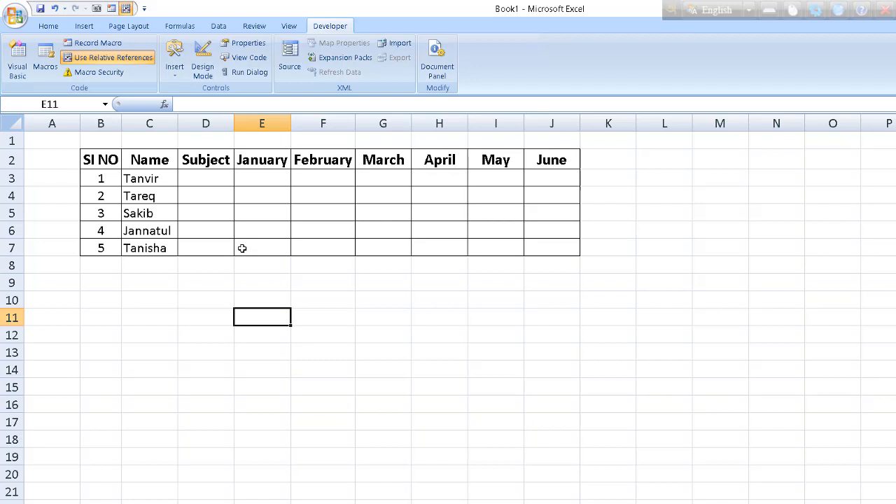
pyautogui.click(194, 309)
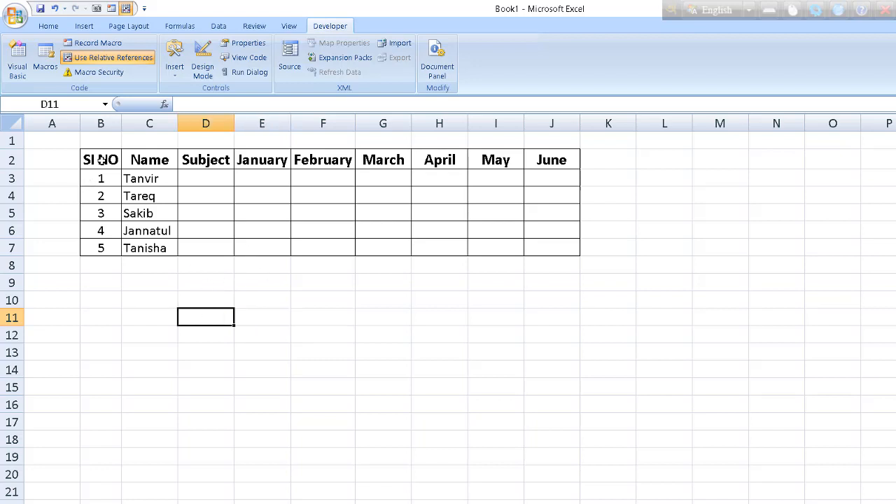
pyautogui.moveTo(102, 161); pyautogui.dragTo(109, 247)
pyautogui.moveTo(160, 160); pyautogui.dragTo(162, 234)
pyautogui.click(195, 161)
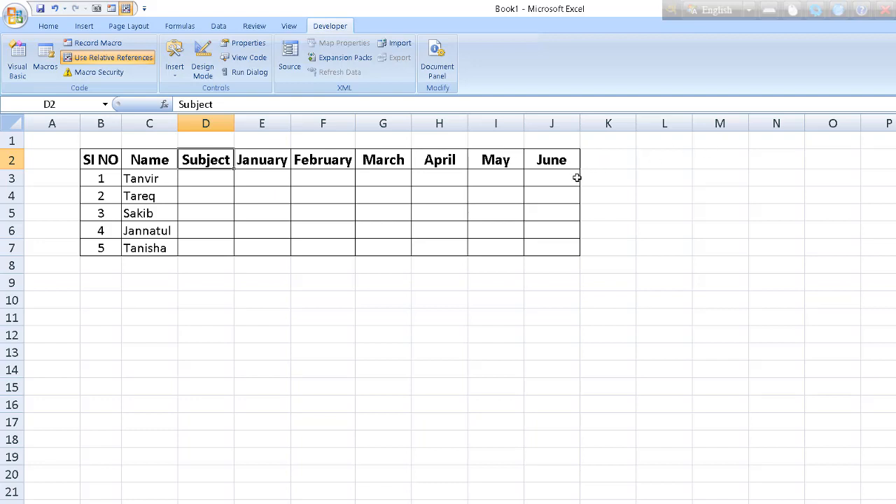
pyautogui.click(276, 315)
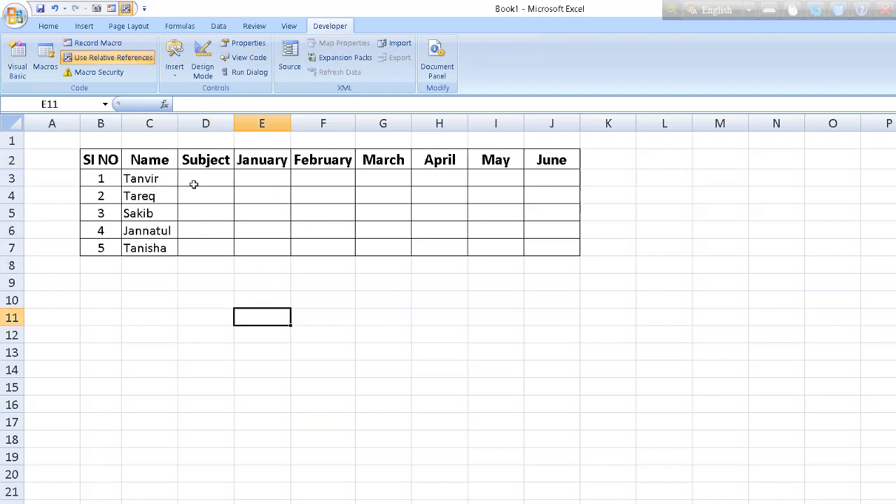
pyautogui.click(150, 179)
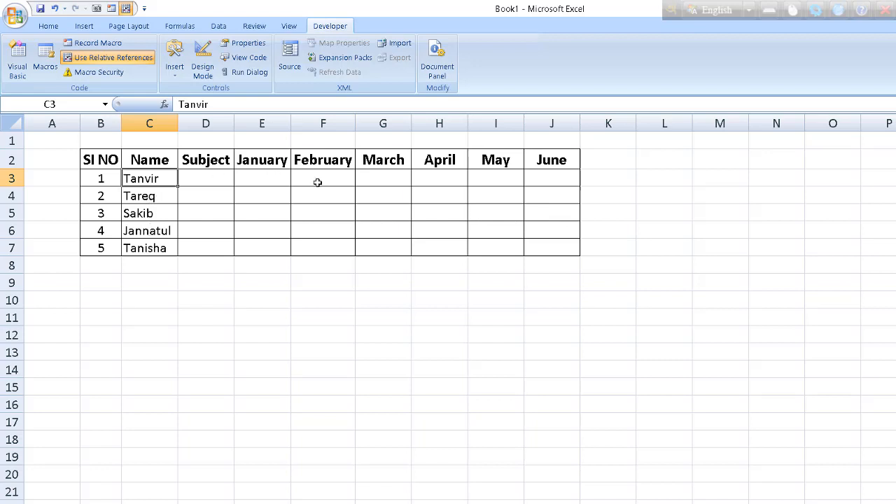
pyautogui.click(184, 178)
pyautogui.click(183, 156)
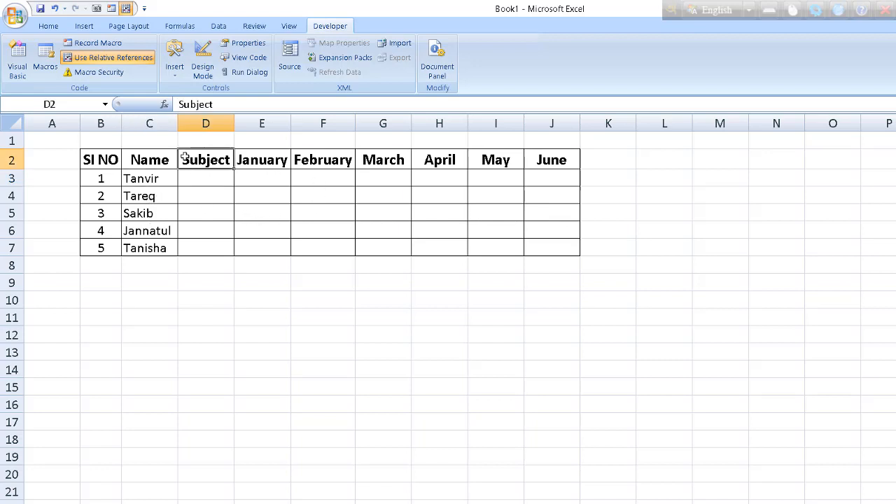
pyautogui.click(114, 164)
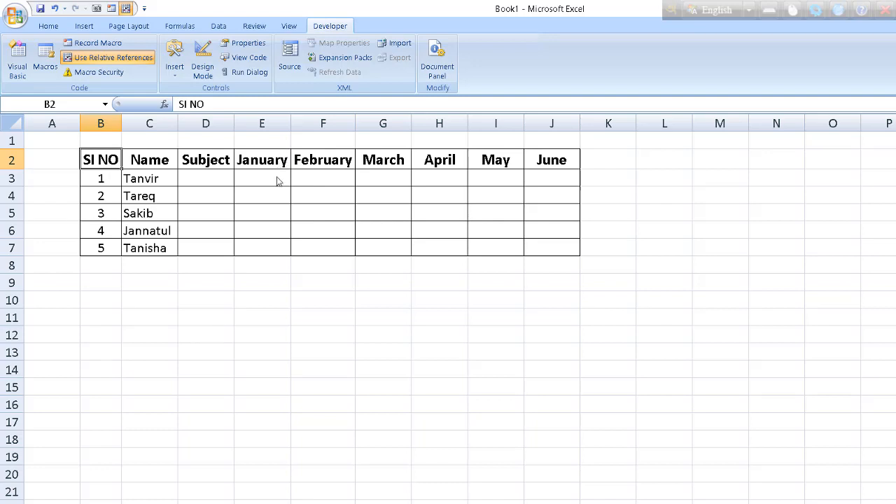
pyautogui.click(152, 179)
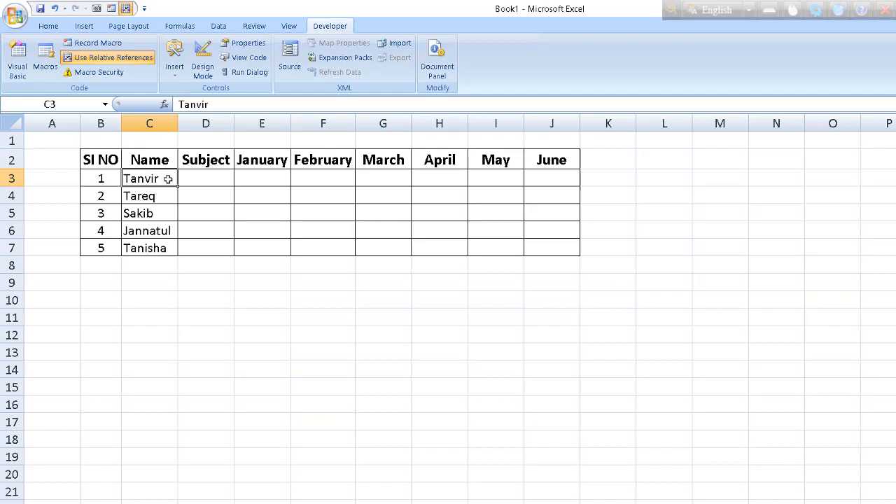
# Start recording a macro from cell B3 with the shortcut key Ctrl+Shift+K, stored in This Workbook
pyautogui.click(99, 179)
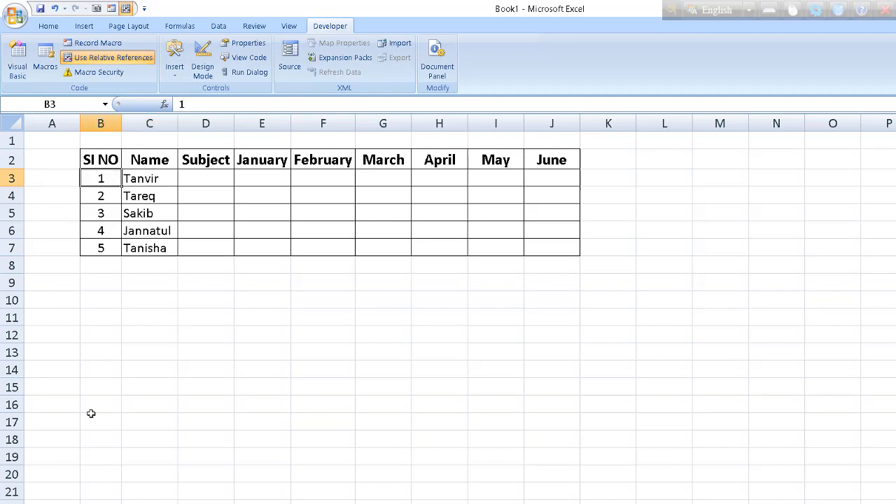
pyautogui.click(98, 43)
pyautogui.moveTo(554, 206); pyautogui.dragTo(360, 145)
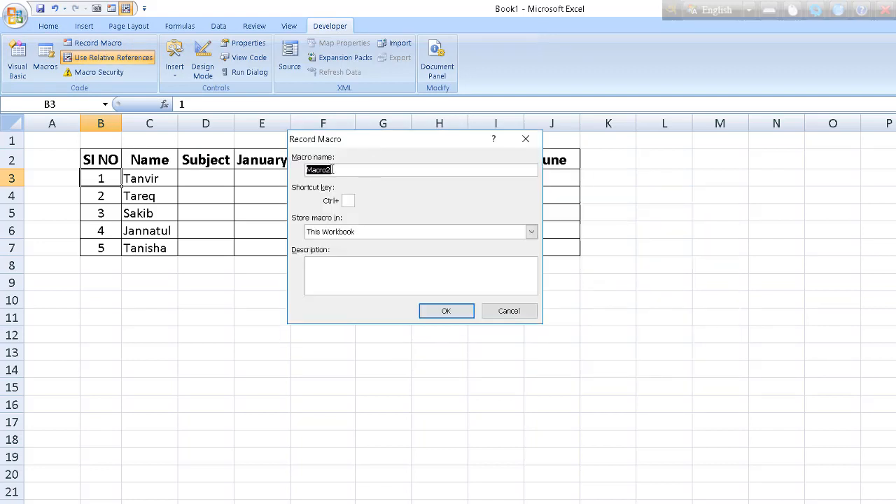
pyautogui.click(345, 170)
pyautogui.doubleClick(353, 169)
pyautogui.click(343, 171)
pyautogui.write('K')
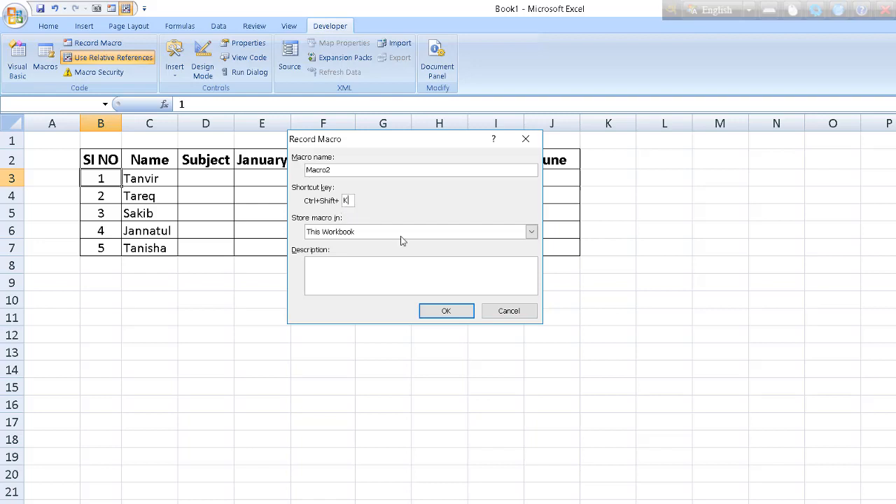
pyautogui.click(448, 312)
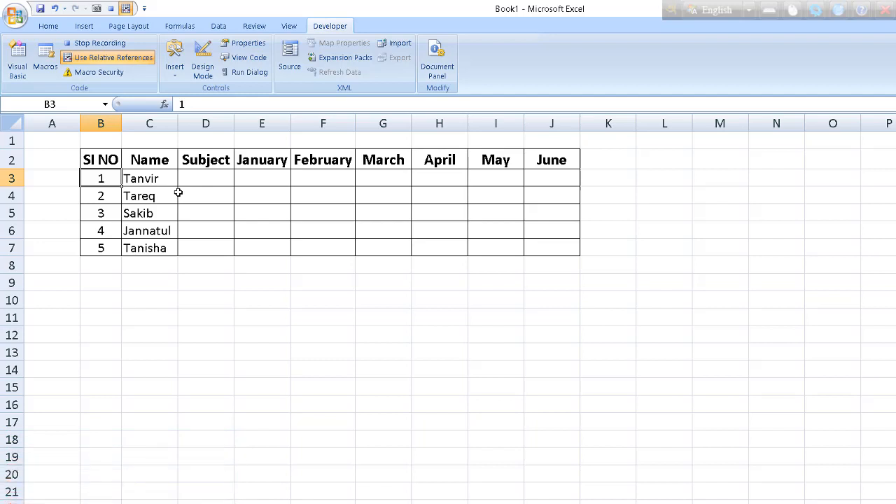
# Insert four blank rows at rows 4 to 7, directly below the first student's row
pyautogui.press('Down')
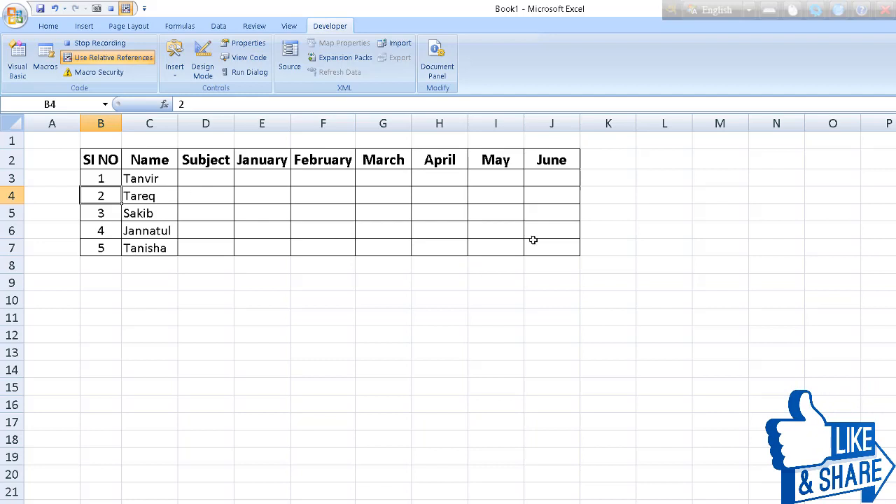
pyautogui.click(7, 196)
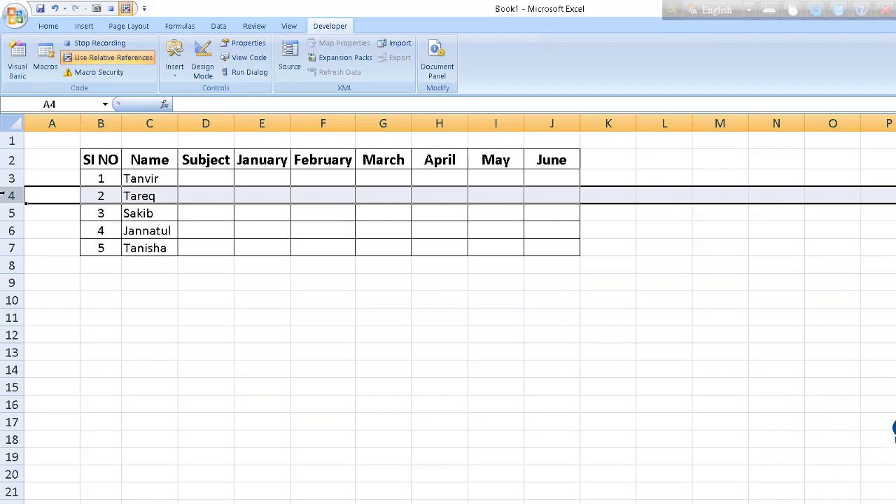
pyautogui.moveTo(2, 212); pyautogui.dragTo(4, 247)
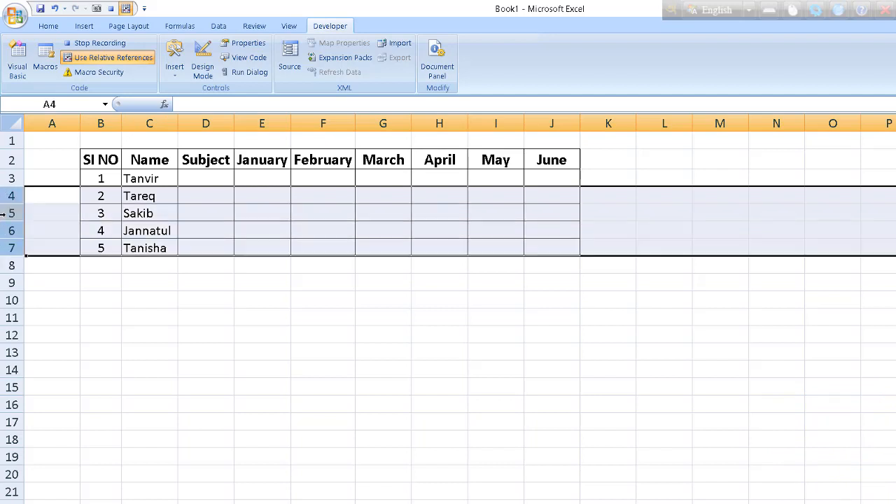
pyautogui.rightClick(3, 212)
pyautogui.click(33, 285)
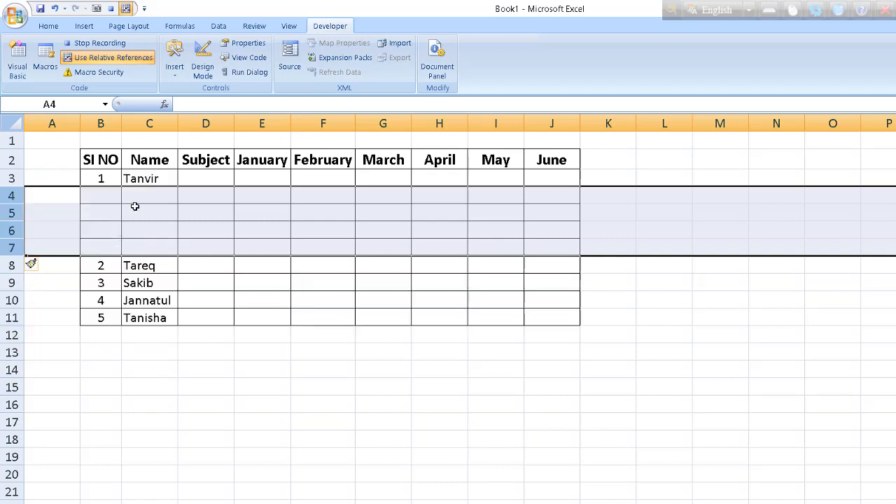
# Fill the Subject column cells D3 to D7 with Bangla, English, Math, Social Science and Total
pyautogui.click(201, 180)
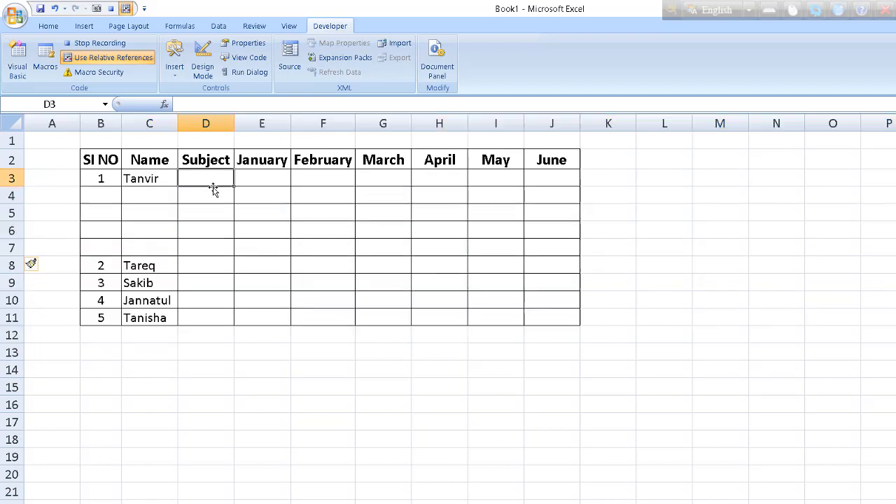
pyautogui.write('Bangla')
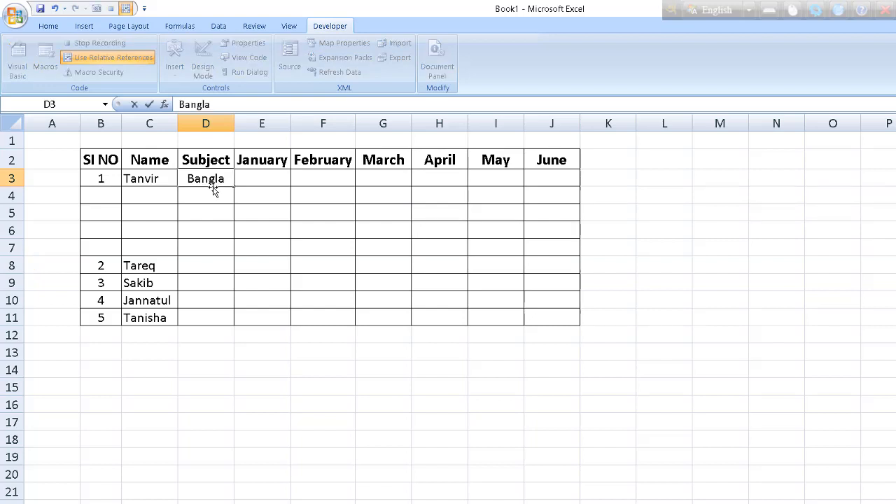
pyautogui.press('Return')
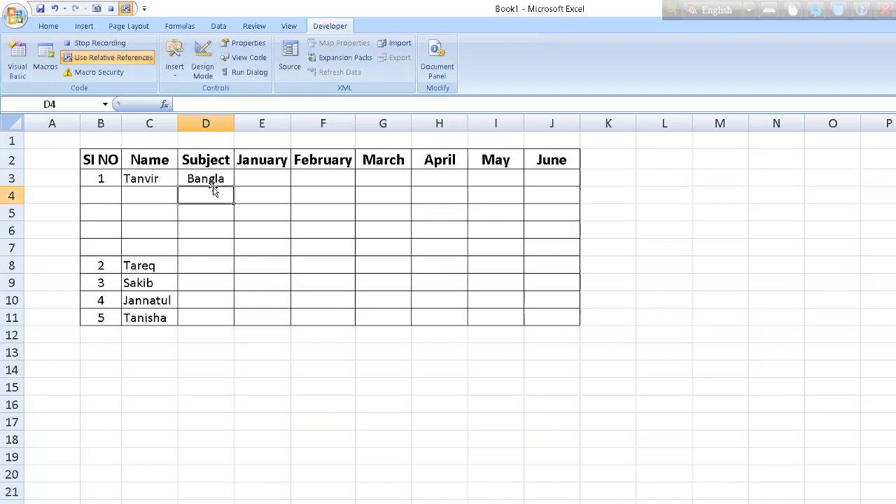
pyautogui.write('Engli')
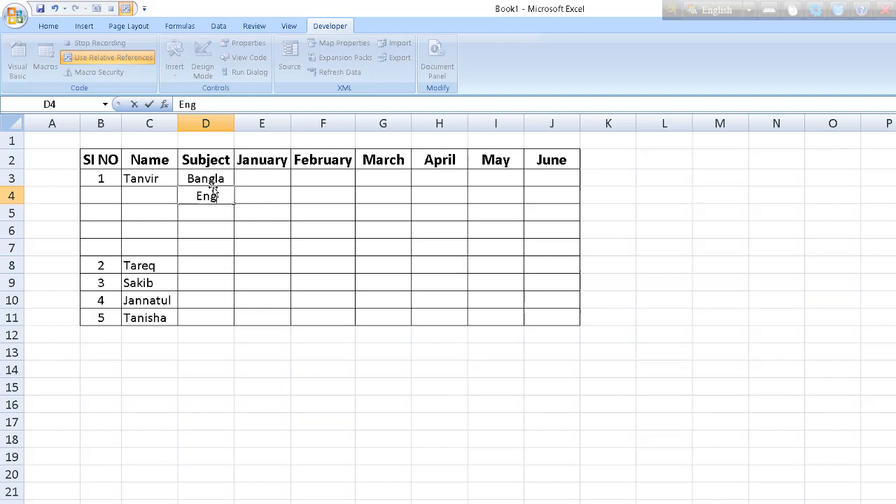
pyautogui.write('sh')
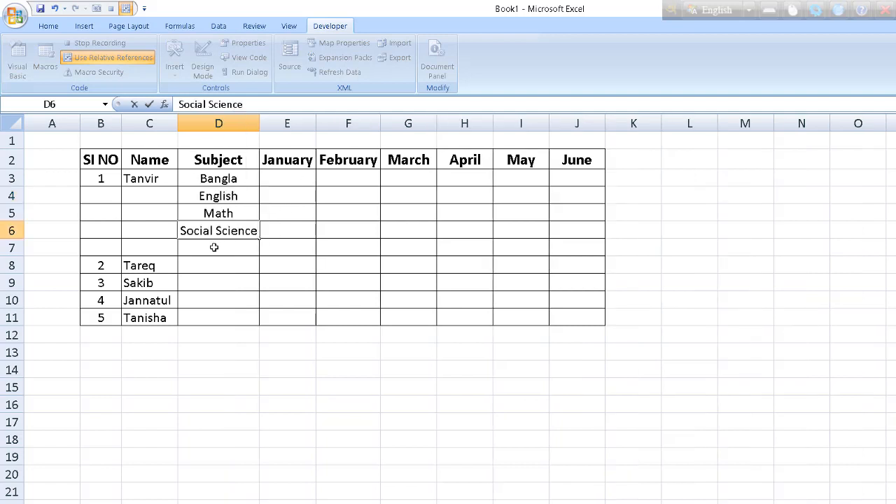
pyautogui.click(214, 247)
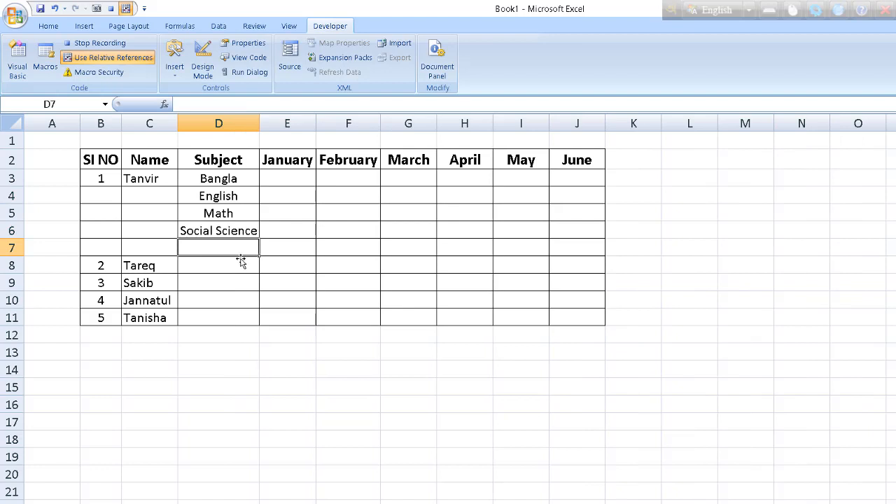
pyautogui.write('otal')
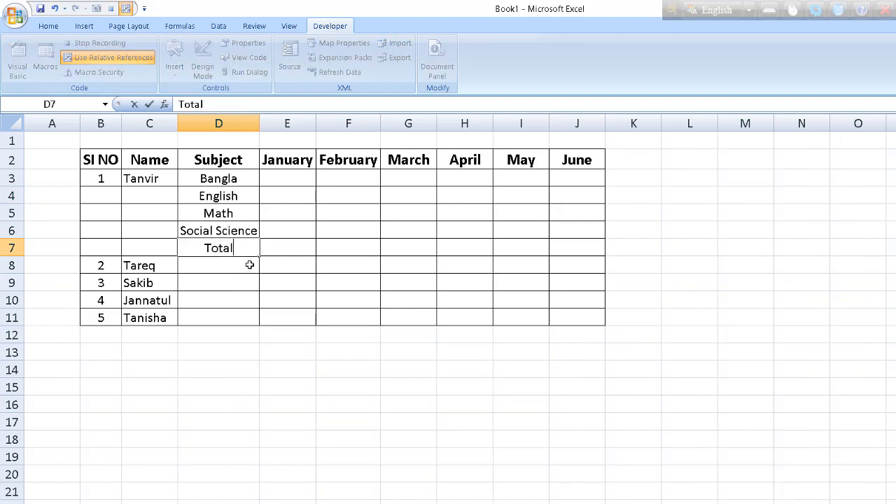
# Enter =SUM(E3:E6) in the January total cell E7 and fill the formula across to June in J7
pyautogui.click(281, 253)
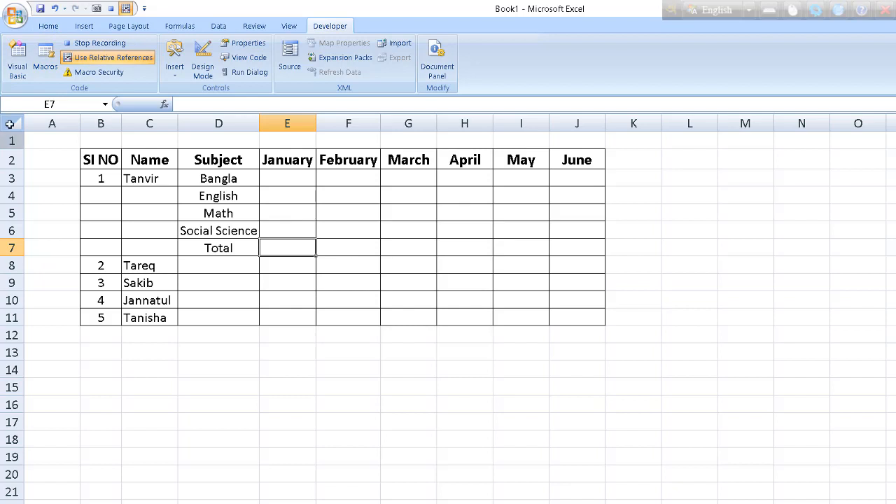
pyautogui.click(48, 26)
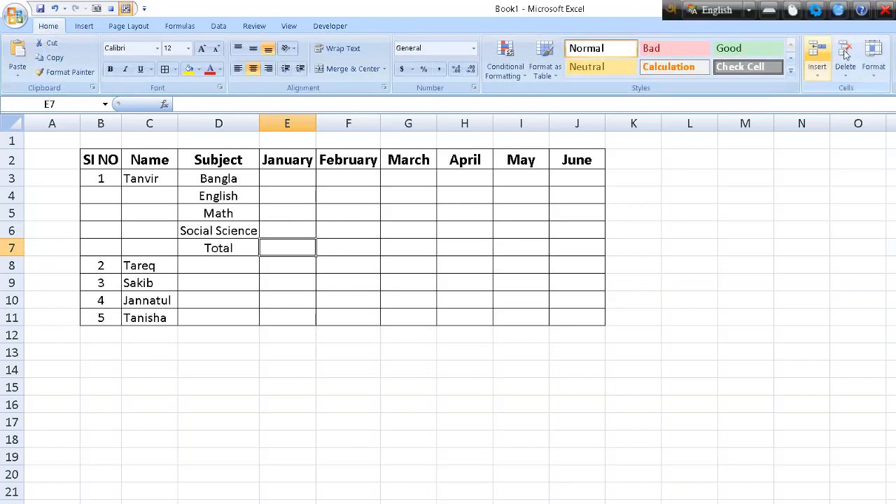
pyautogui.write('=SUM()')
pyautogui.moveTo(287, 176); pyautogui.dragTo(294, 231)
pyautogui.press('Return')
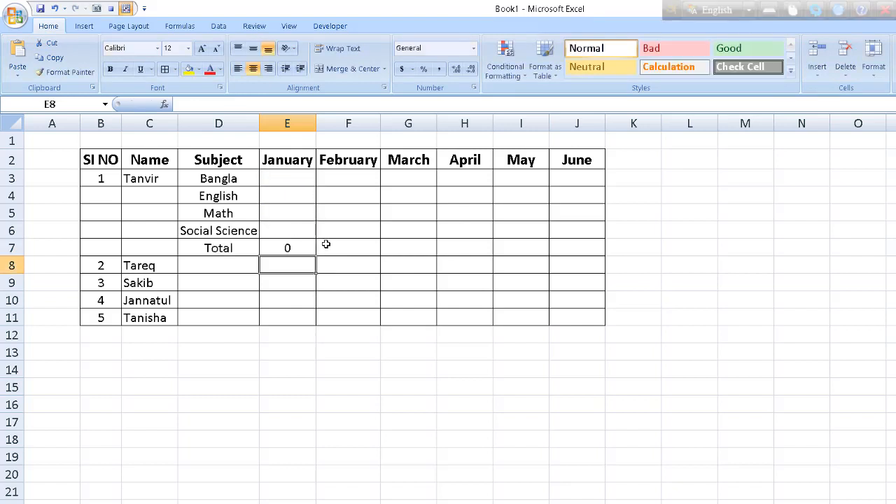
pyautogui.click(284, 246)
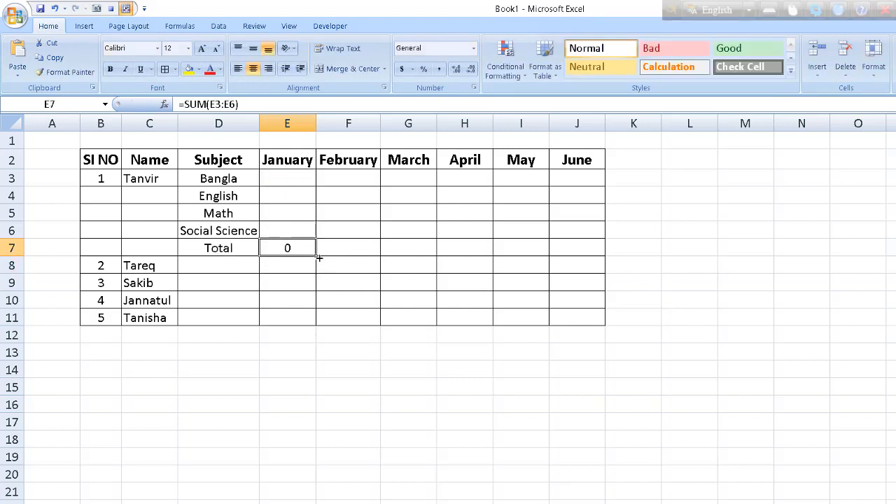
pyautogui.moveTo(316, 255); pyautogui.dragTo(588, 260)
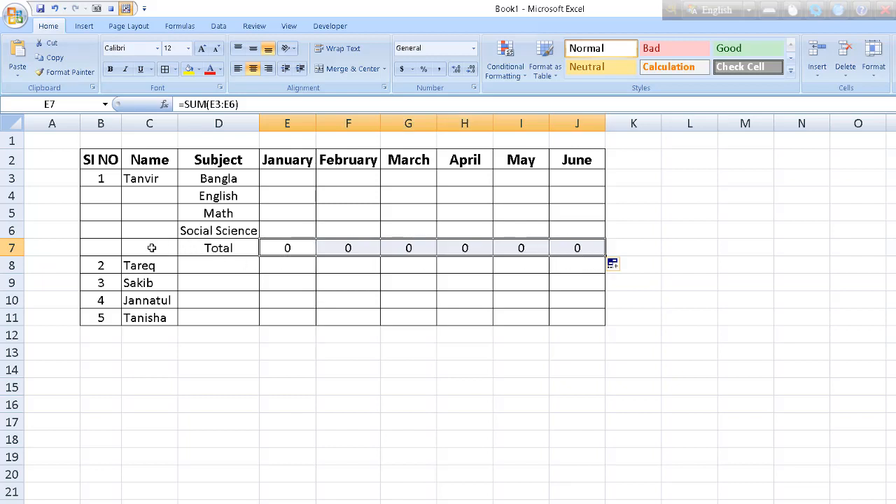
# Format the Total row cells B7 to J7 with a yellow fill and bold text
pyautogui.moveTo(186, 247); pyautogui.dragTo(561, 249)
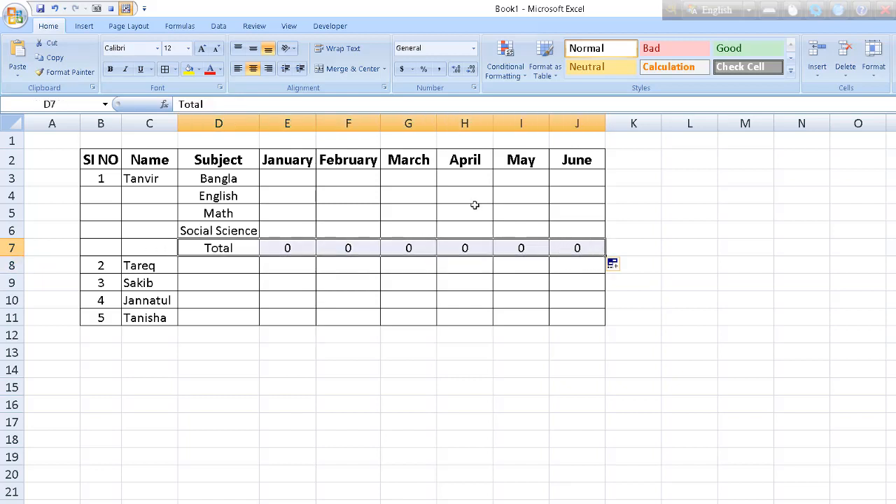
pyautogui.click(189, 69)
pyautogui.moveTo(107, 251); pyautogui.dragTo(210, 250)
pyautogui.click(189, 69)
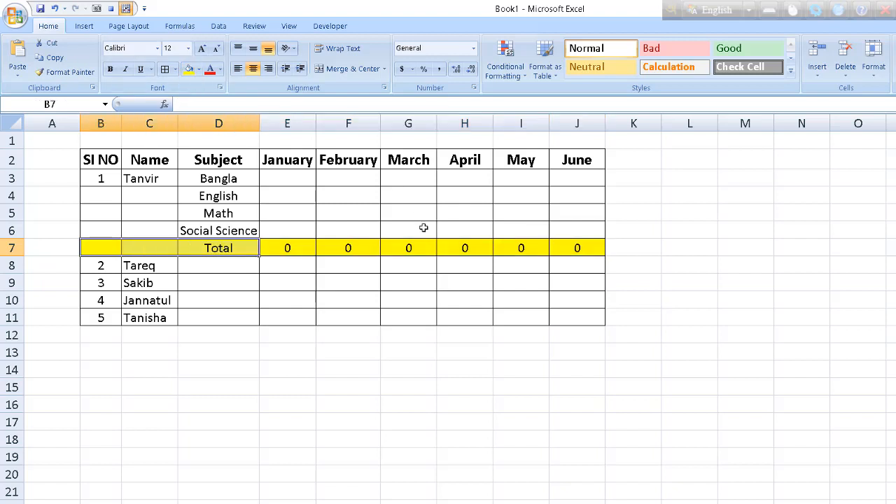
pyautogui.click(350, 248)
pyautogui.moveTo(107, 249); pyautogui.dragTo(553, 247)
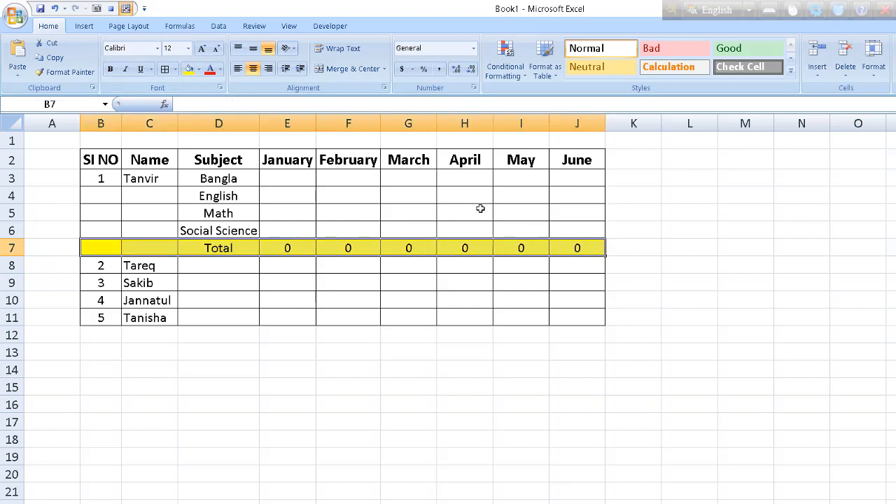
pyautogui.click(109, 69)
pyautogui.click(277, 249)
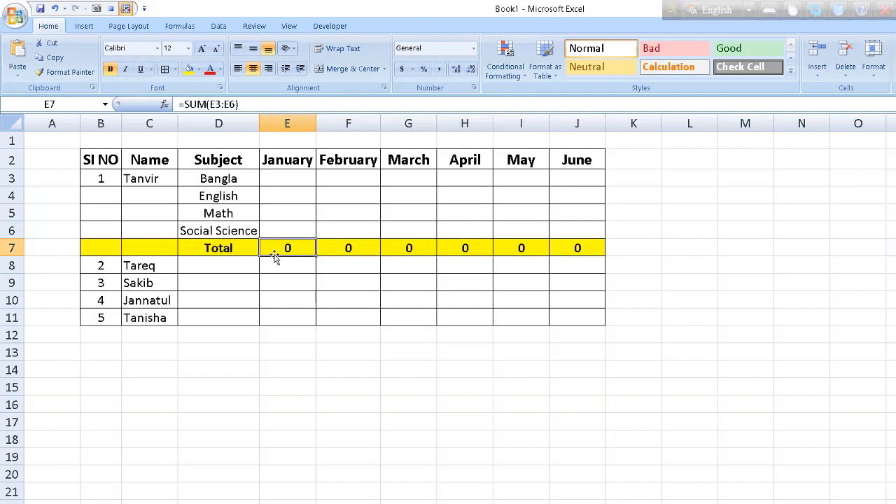
# Stop recording the macro with cell C7 selected in the Total row
pyautogui.click(158, 245)
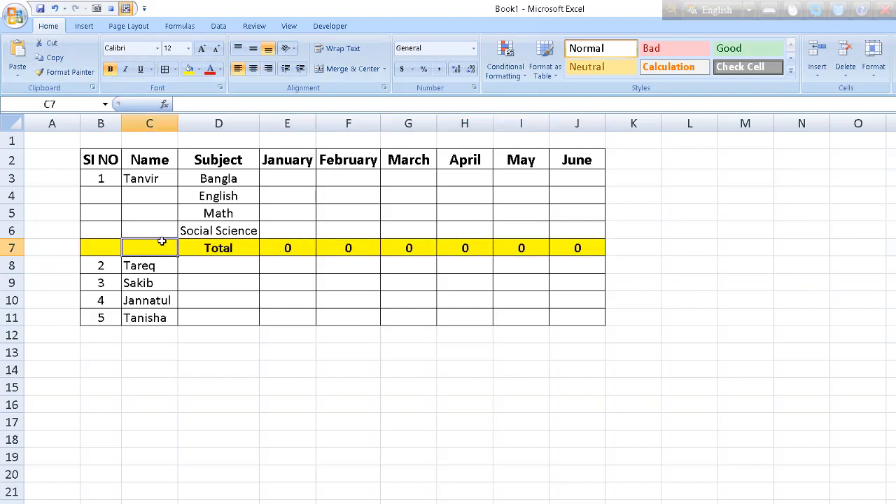
pyautogui.click(329, 26)
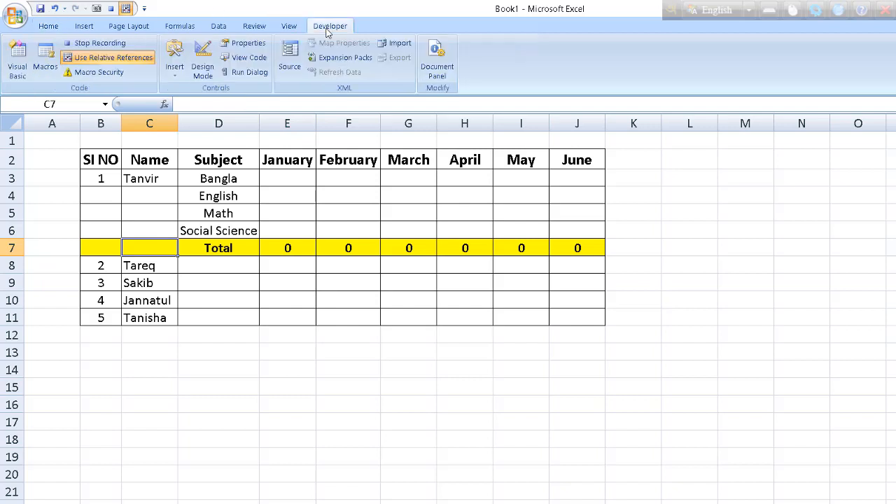
pyautogui.click(106, 43)
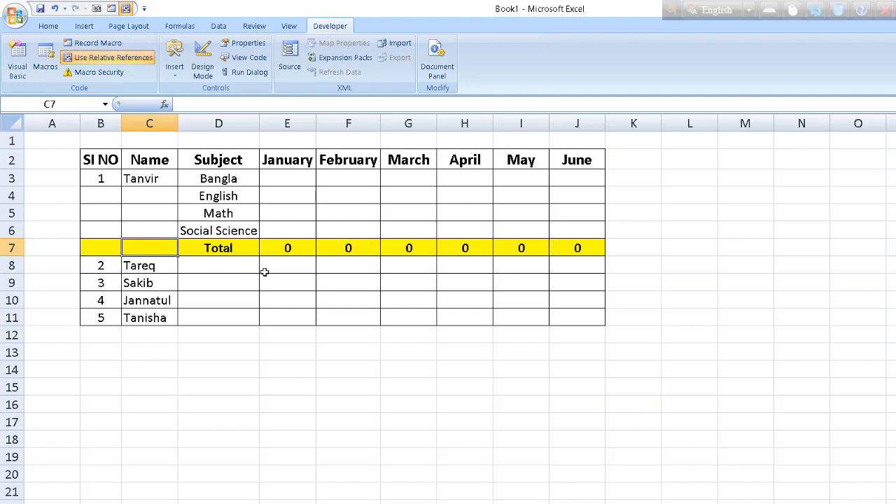
# Run the recorded macro from cell B8 for the second student and from B13, as Macro2, for the third
pyautogui.click(102, 263)
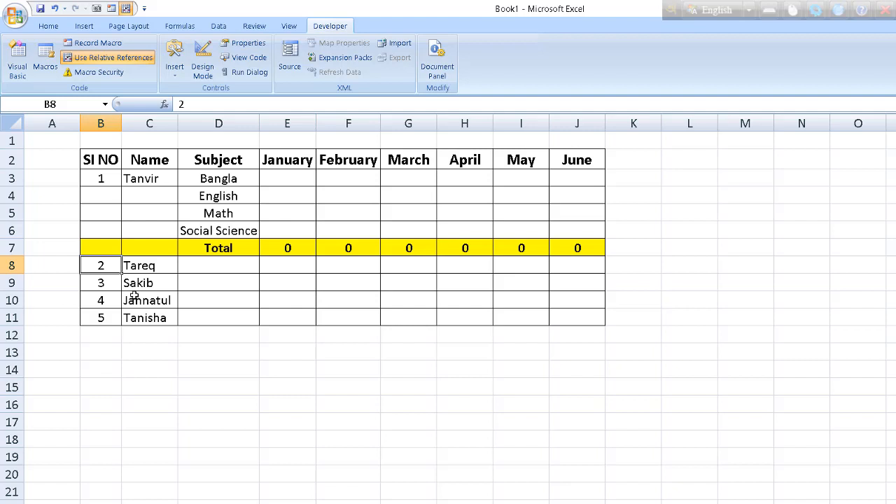
pyautogui.hotkey('ctrl', 'q')
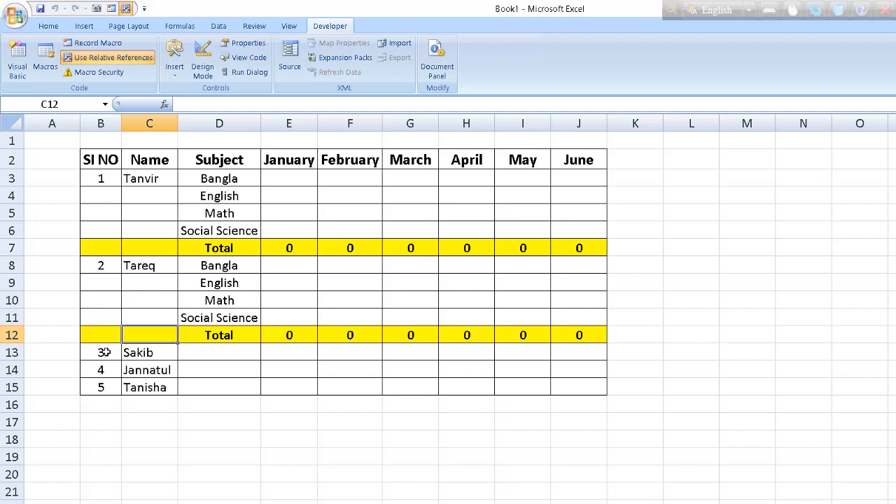
pyautogui.click(104, 353)
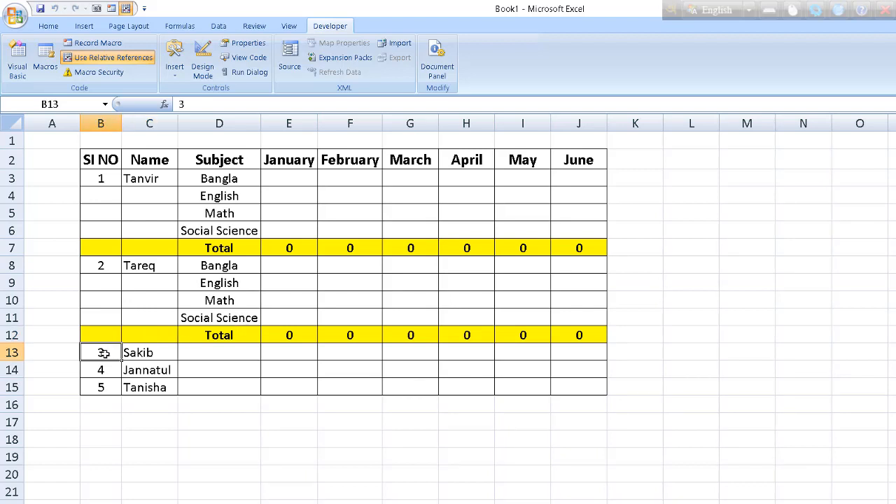
pyautogui.click(45, 60)
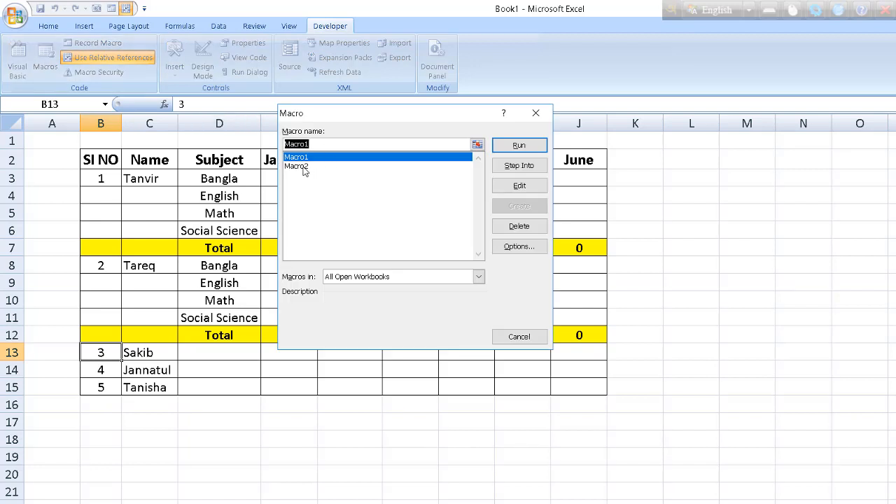
pyautogui.click(304, 166)
pyautogui.click(519, 146)
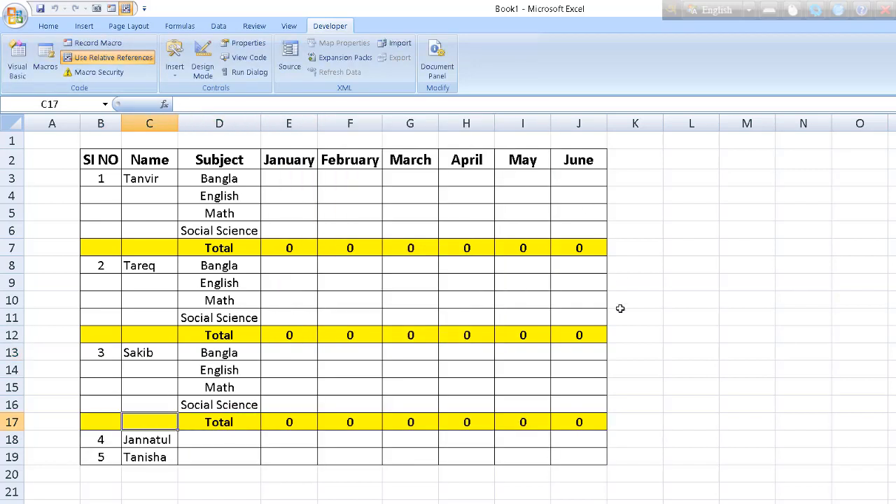
# Run Macro2 from cell B18 to add the subject and total rows for the fourth student
pyautogui.click(100, 440)
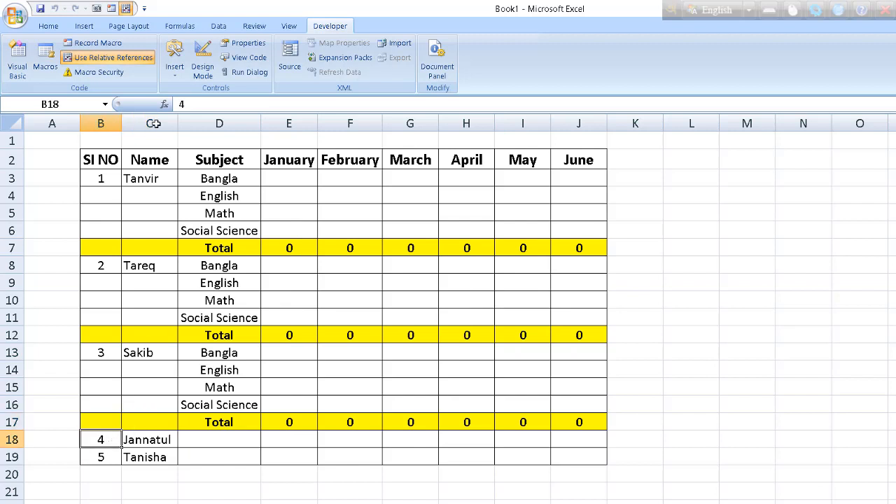
pyautogui.click(45, 56)
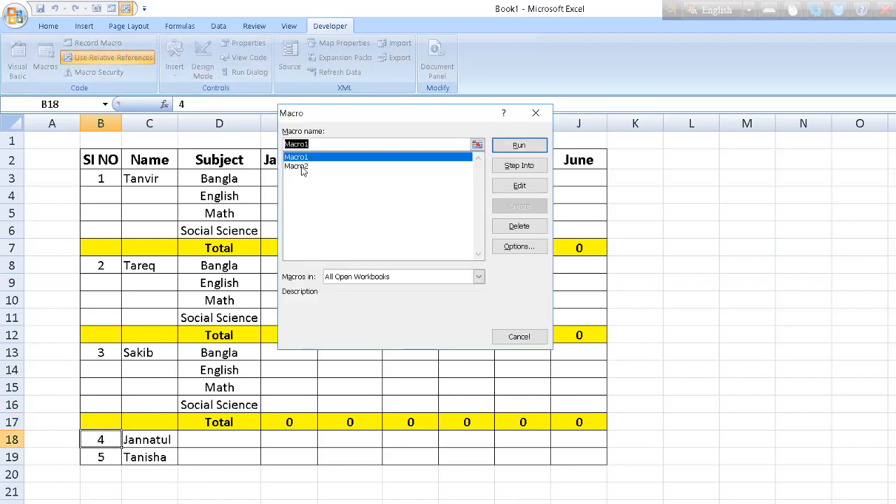
pyautogui.click(301, 166)
pyautogui.click(519, 146)
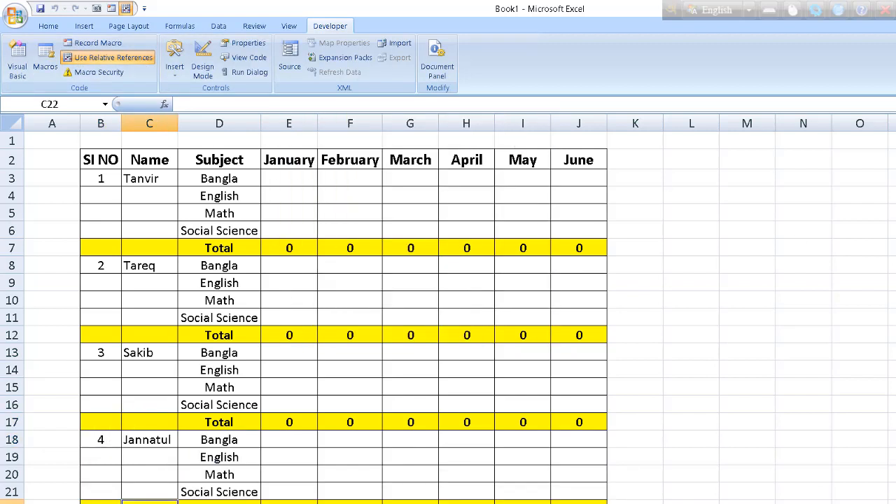
pyautogui.scroll(-2, 448, 318)
pyautogui.scroll(1, 793, 252)
# Enter the second student's January marks: 45 for English, 45 for Math and 60 for Social Science in E9 to E11
pyautogui.click(301, 277)
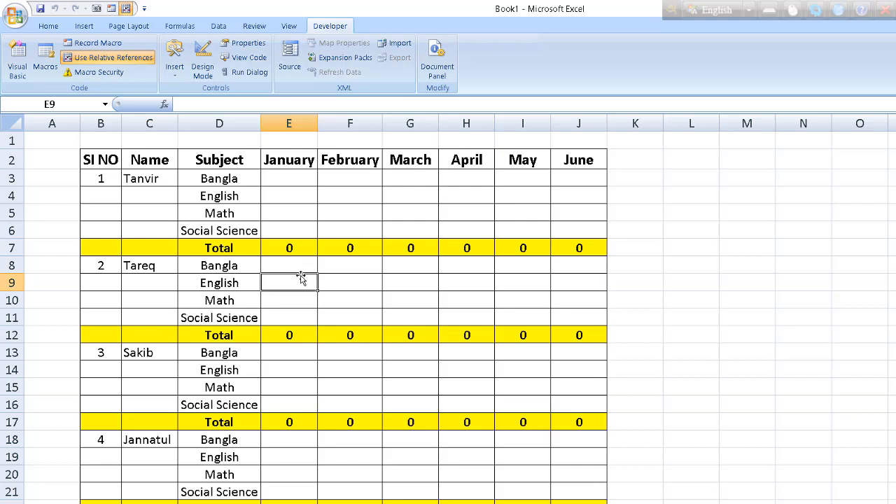
pyautogui.write('45')
pyautogui.press('Return')
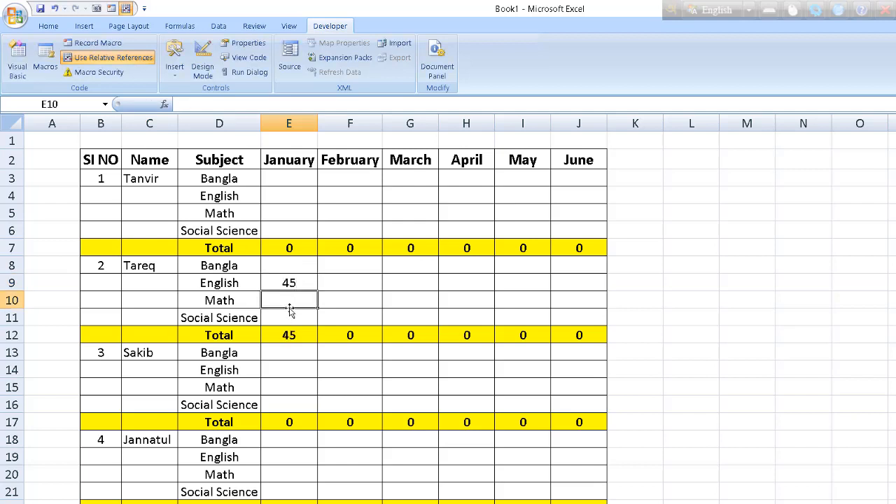
pyautogui.write('45')
pyautogui.press('Return')
pyautogui.write('60')
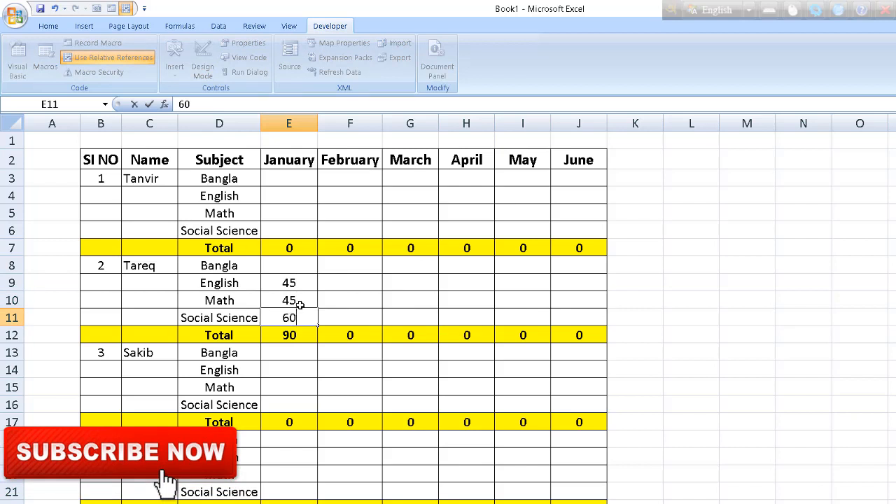
pyautogui.click(308, 300)
# Enter the third student's marks: 556 in E14, 585 in E15, 686 in F14 and 568 in G14
pyautogui.click(299, 369)
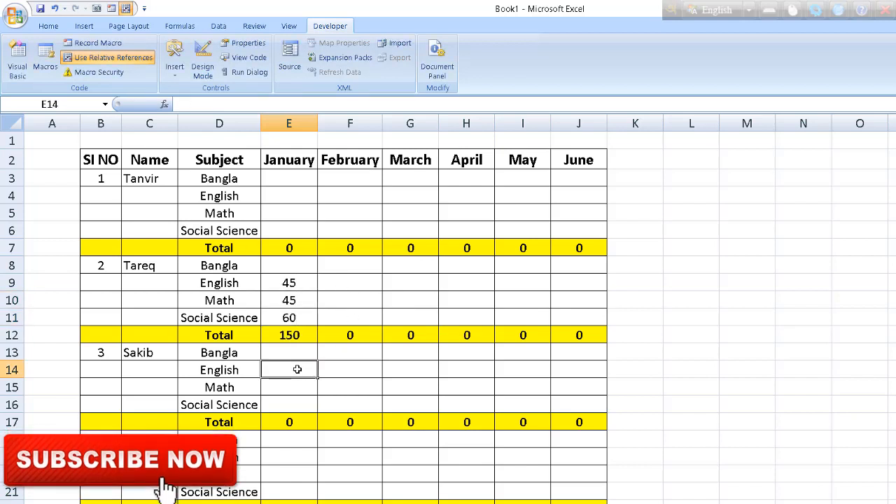
pyautogui.write('556')
pyautogui.press('Return')
pyautogui.write('585')
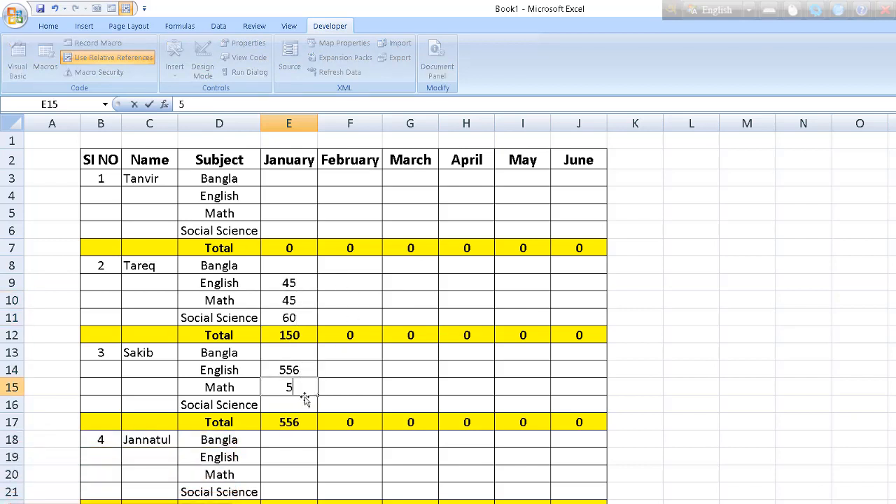
pyautogui.press('Return')
pyautogui.click(380, 373)
pyautogui.write('686')
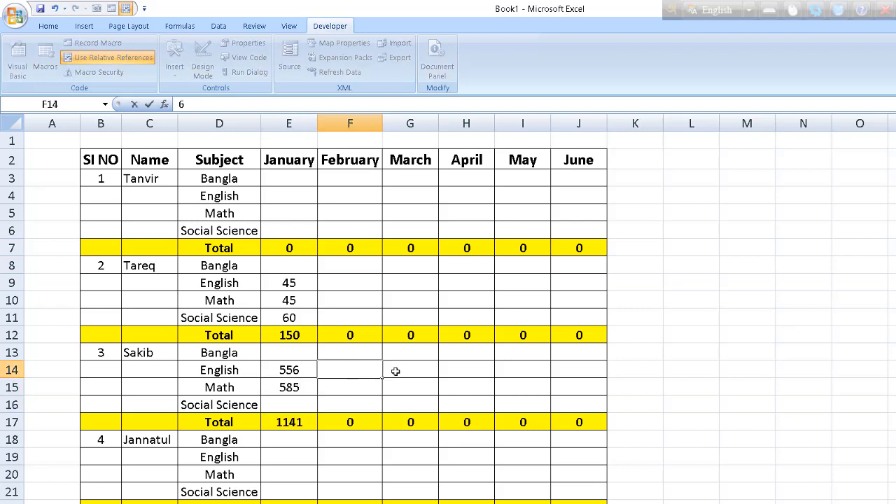
pyautogui.click(422, 369)
pyautogui.write('568')
# Enter the fourth student's English marks: 88 in G19, 8989 in F19 and 88 in E19
pyautogui.click(412, 456)
pyautogui.write('88')
pyautogui.click(350, 461)
pyautogui.write('8989')
pyautogui.click(290, 459)
pyautogui.write('88')
pyautogui.click(413, 440)
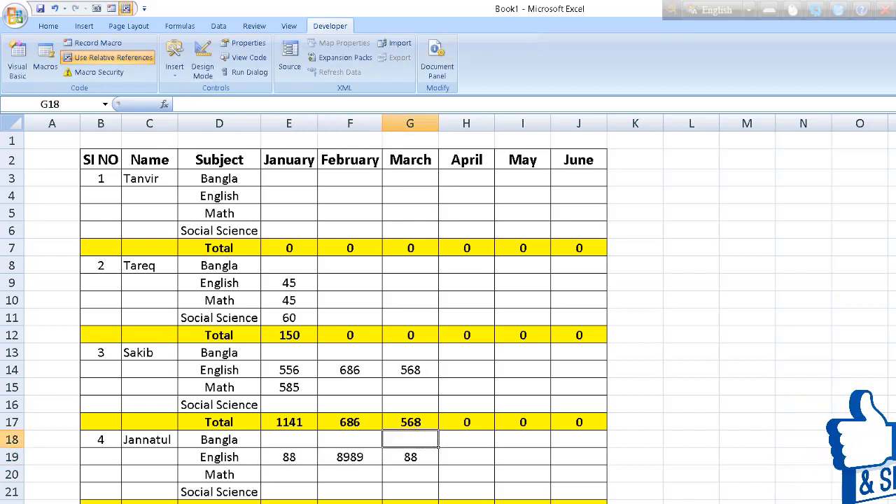
pyautogui.scroll(-1, 887, 208)
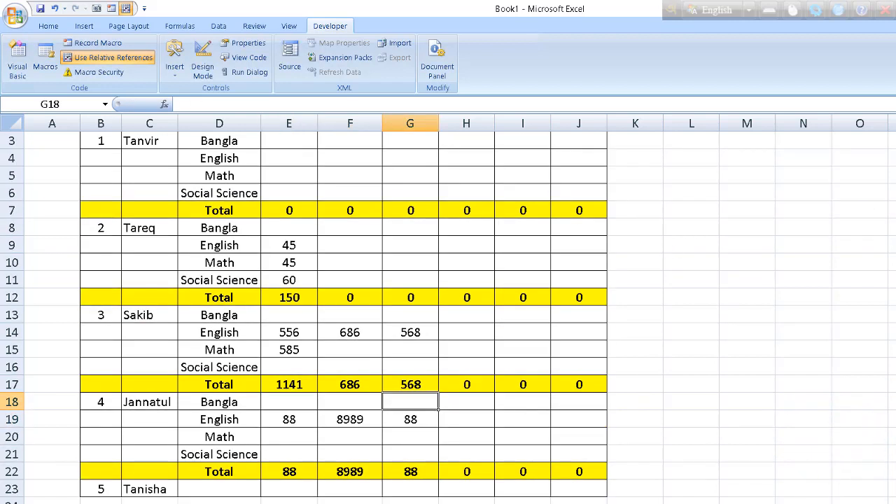
pyautogui.scroll(1, 578, 303)
pyautogui.scroll(-1, 579, 303)
pyautogui.scroll(1, 448, 318)
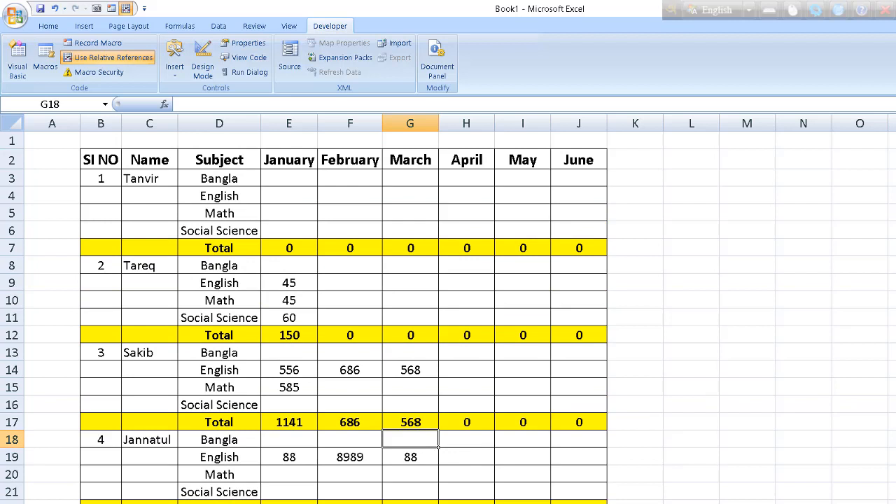
pyautogui.scroll(-1, 448, 318)
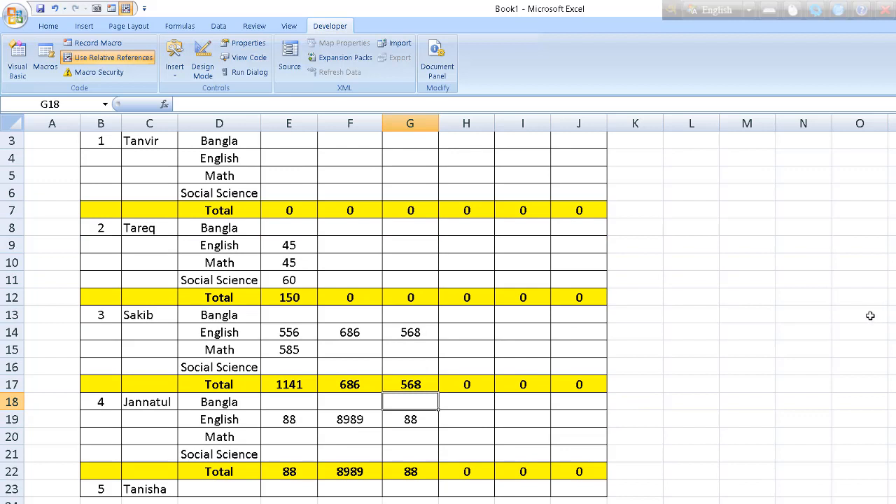